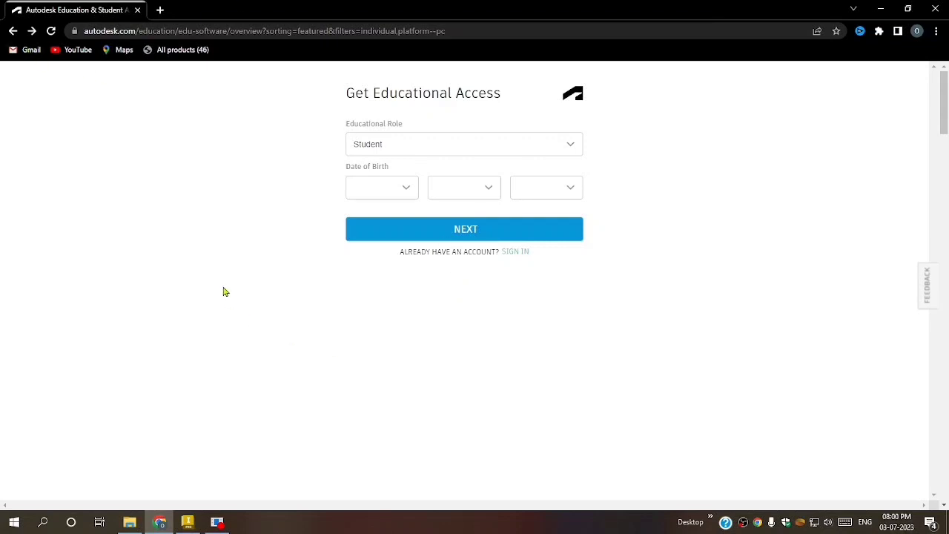
Step: Sign in with the existing Autodesk account and continue to the educational software list
click(516, 256)
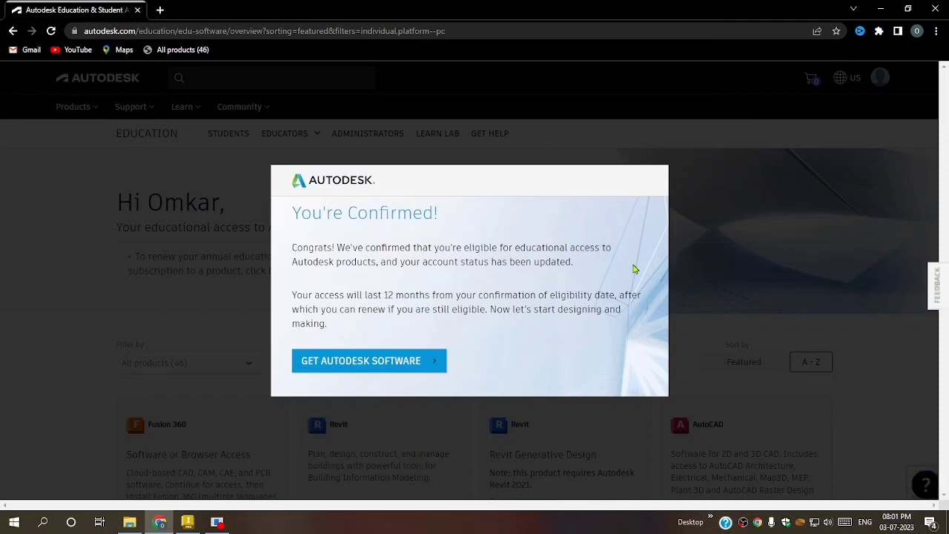
click(380, 370)
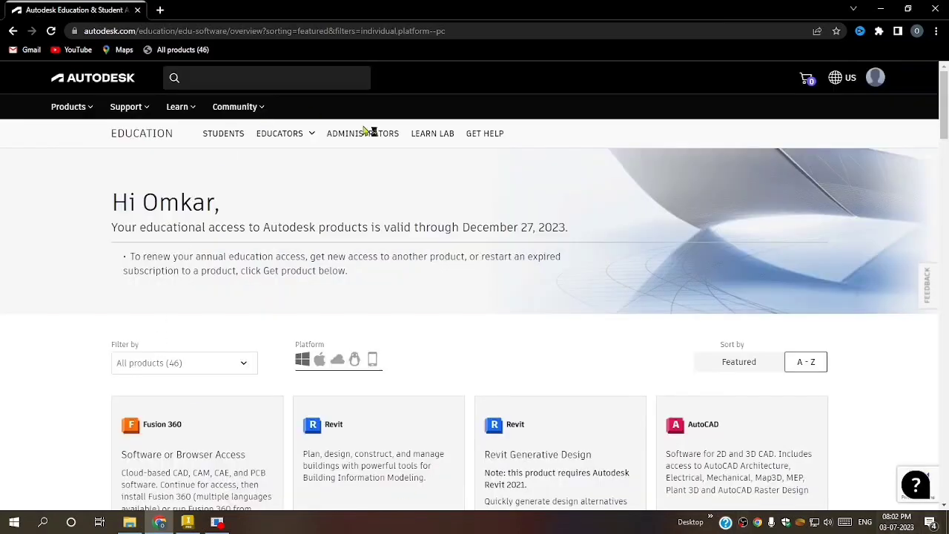
Step: Find Inventor Professional among the educational products and choose to get it
scroll(240, 373, down, 3)
scroll(237, 373, down, 8)
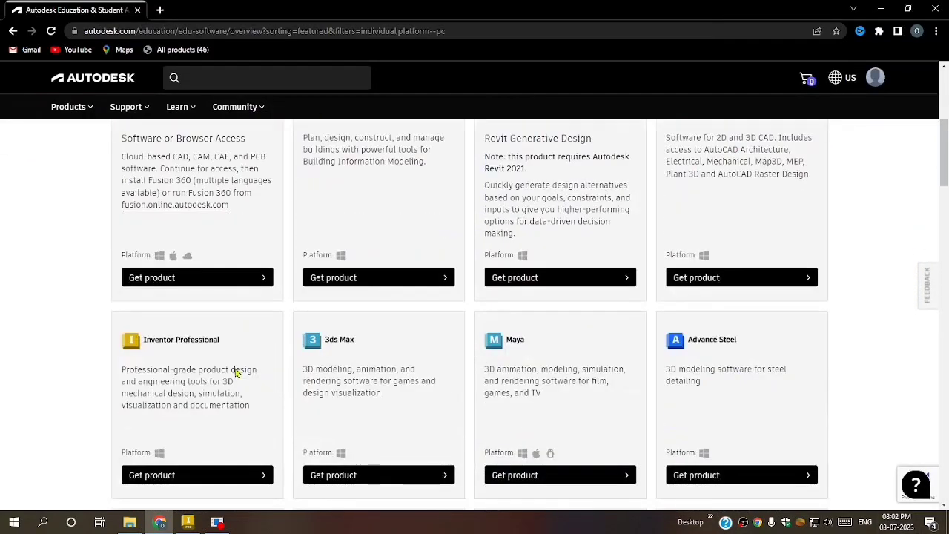
scroll(237, 373, down, 4)
scroll(238, 373, up, 9)
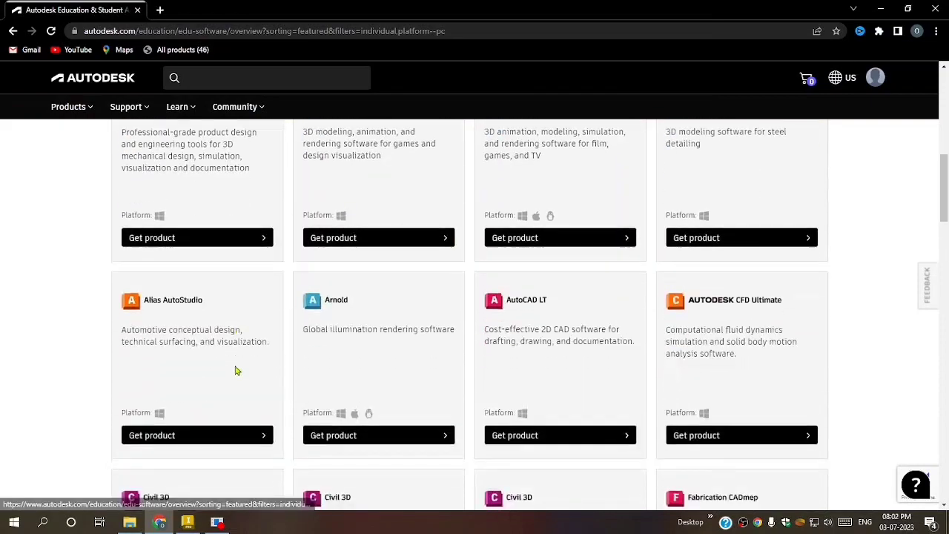
scroll(236, 370, up, 3)
scroll(178, 395, down, 6)
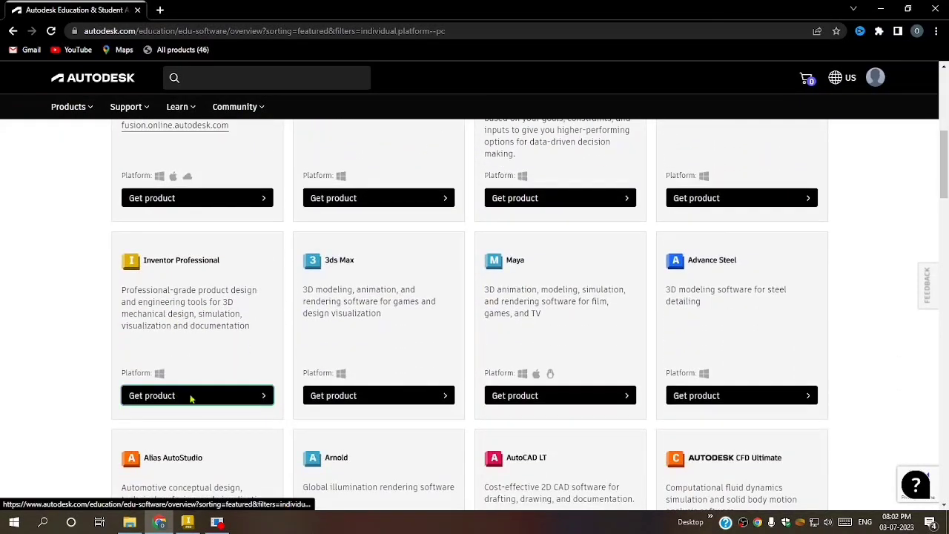
click(189, 396)
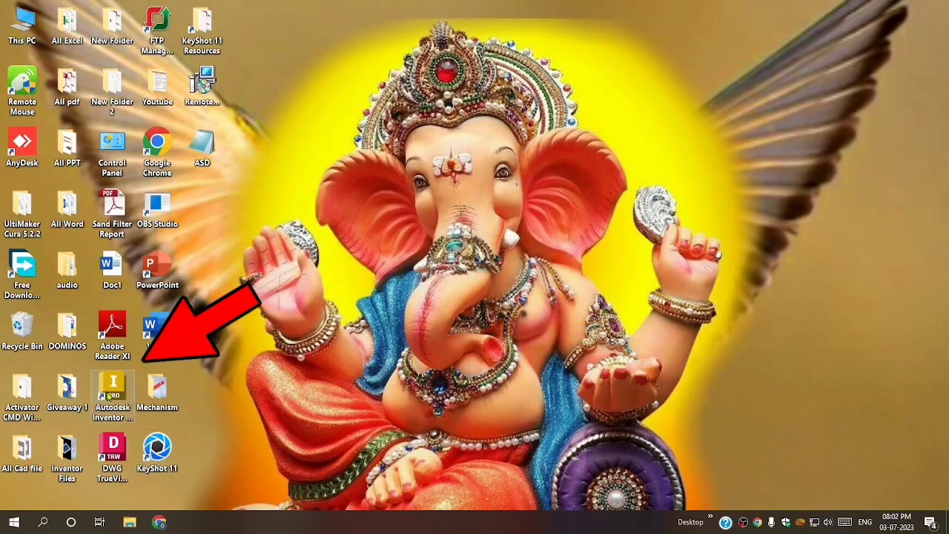
Step: Launch Autodesk Inventor Professional, show the recent files as thumbnails and open the dialog for creating a new file
click(122, 390)
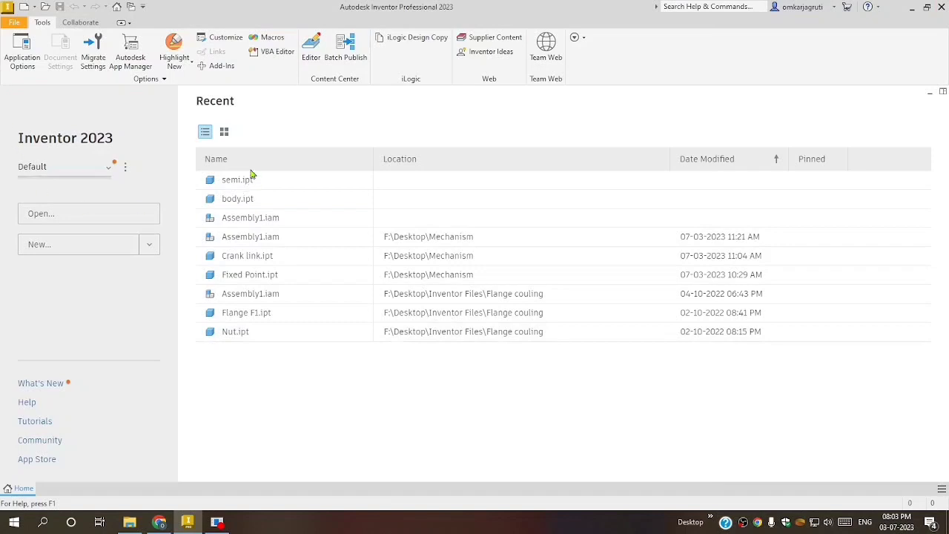
click(224, 134)
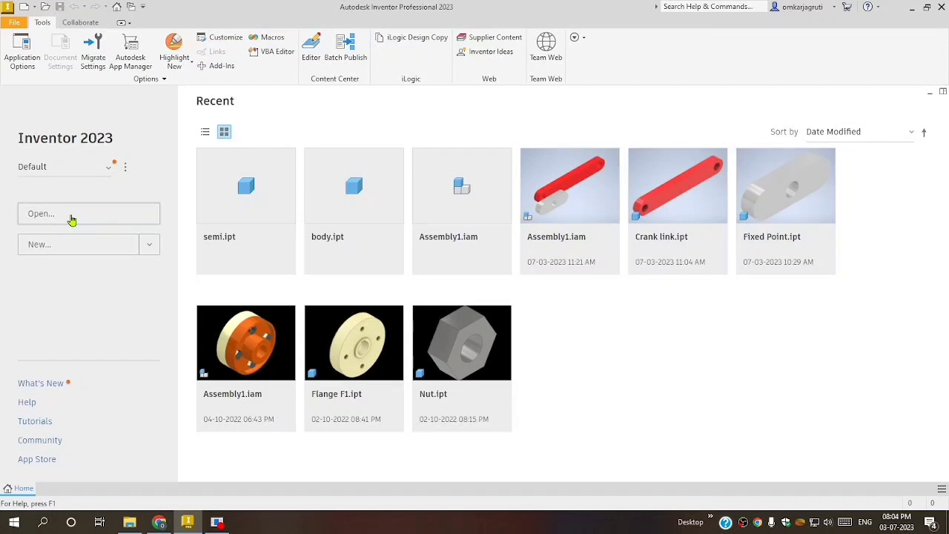
click(105, 244)
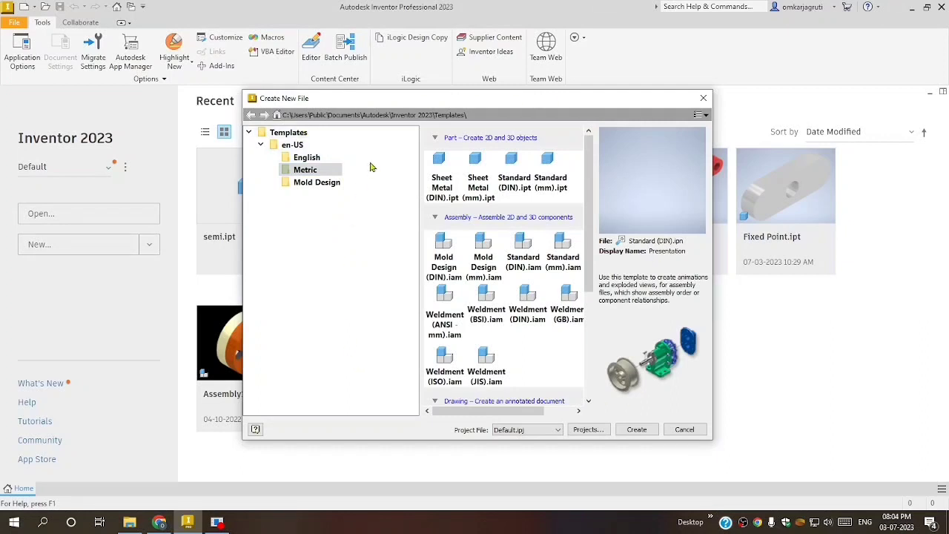
Step: Preview the metric Sheet Metal part templates and the Mold Design (DIN) and Weldment (DIN) assembly templates
scroll(489, 198, down, 2)
scroll(489, 199, up, 2)
click(446, 181)
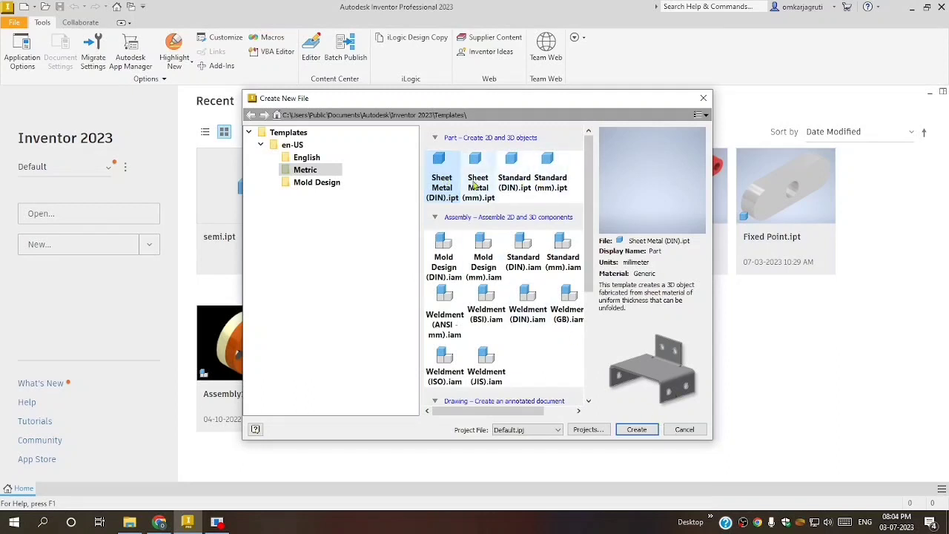
click(476, 166)
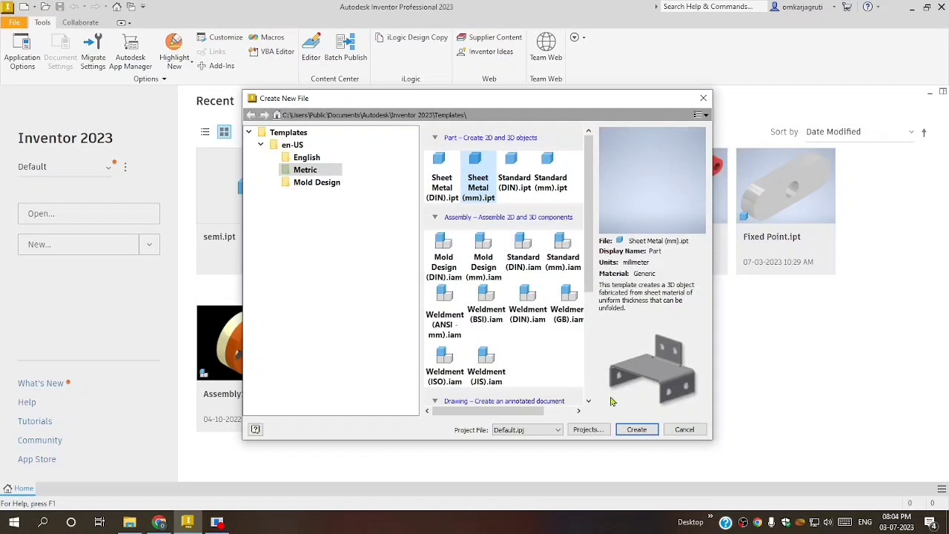
click(454, 253)
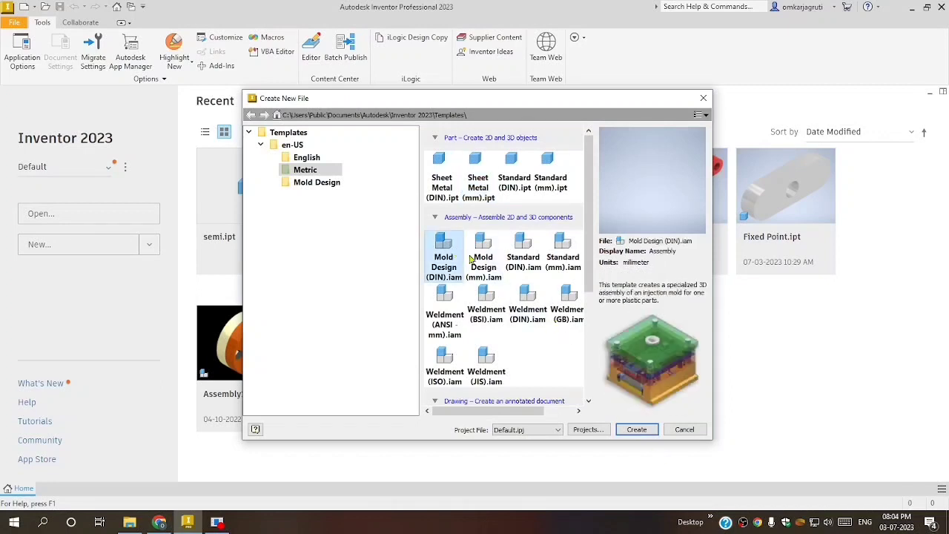
click(530, 305)
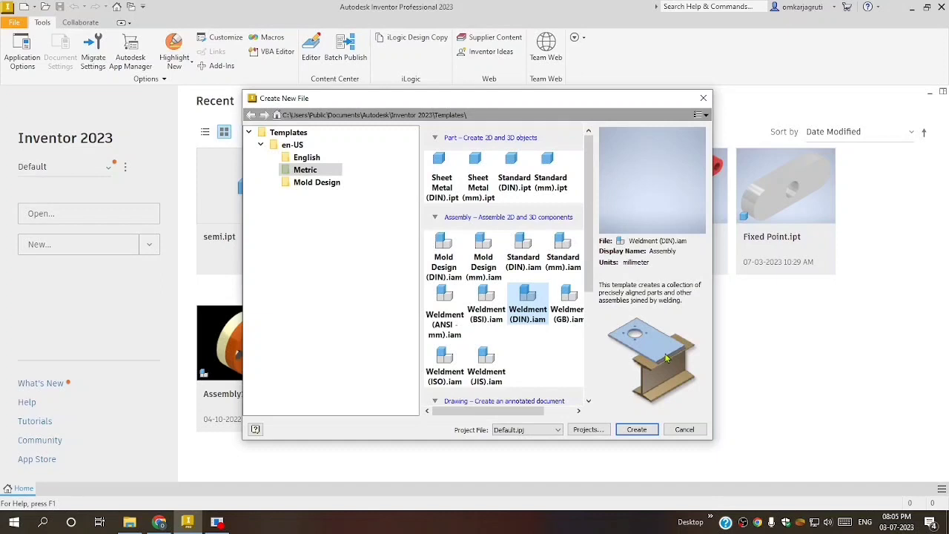
Step: Preview the ANSI (mm).dwg drawing template with its sample layouts and the Standard (DIN).ipn presentation template
scroll(528, 302, down, 3)
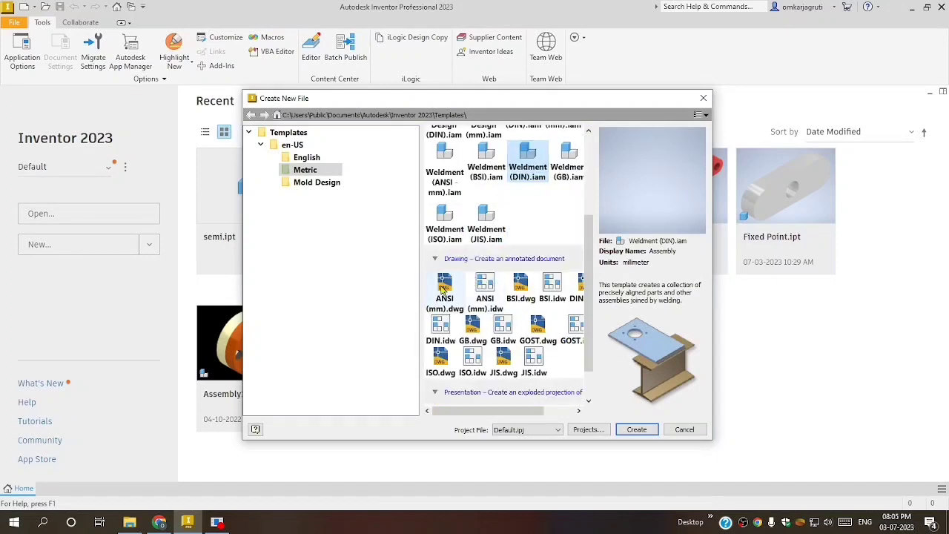
click(443, 291)
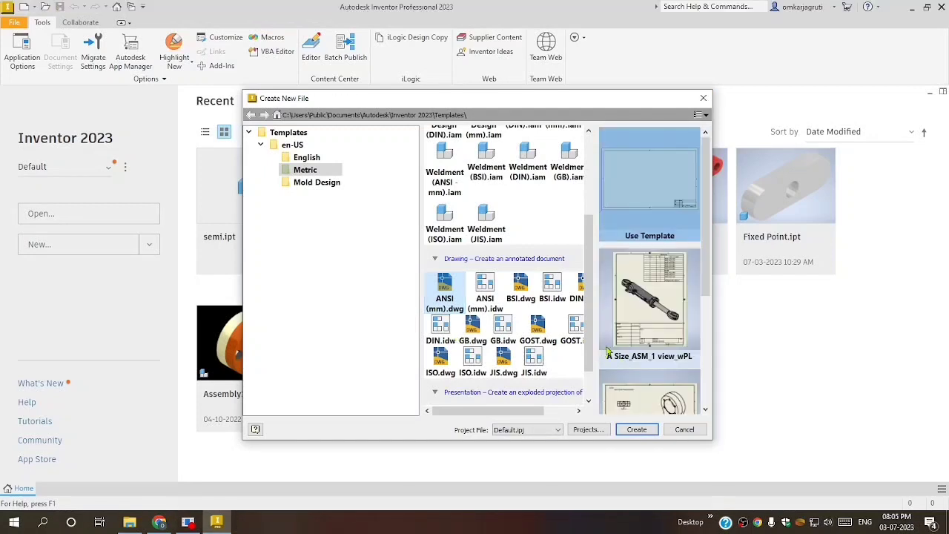
scroll(626, 311, down, 3)
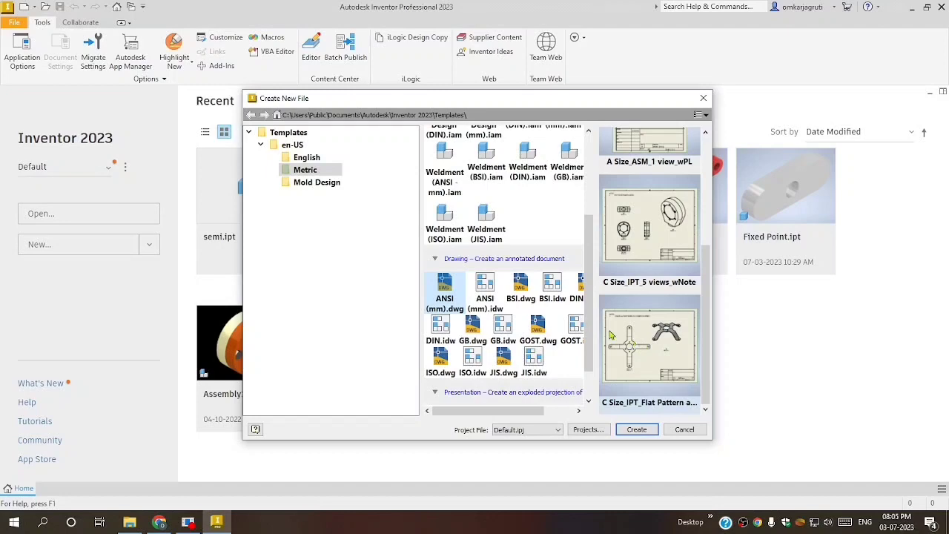
scroll(483, 250, up, 2)
scroll(484, 249, down, 1)
scroll(482, 248, up, 1)
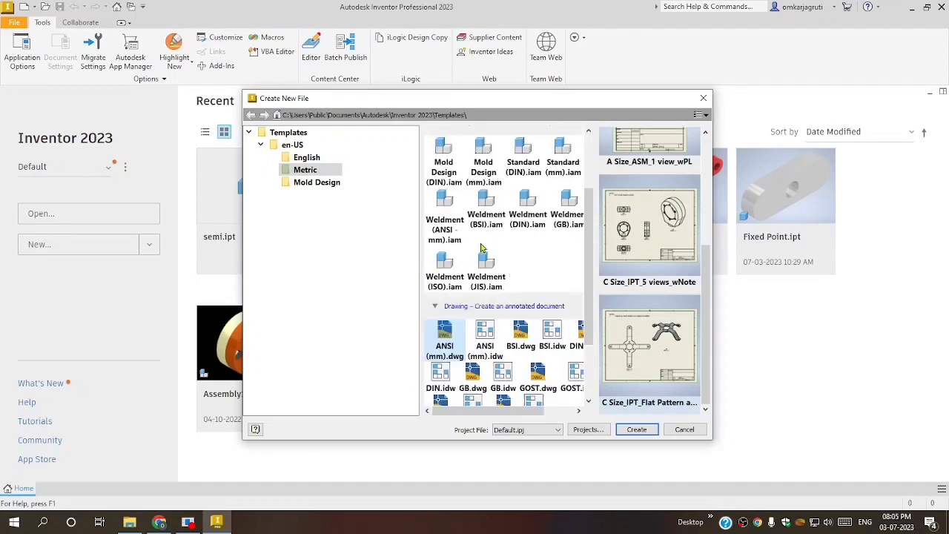
scroll(482, 249, down, 3)
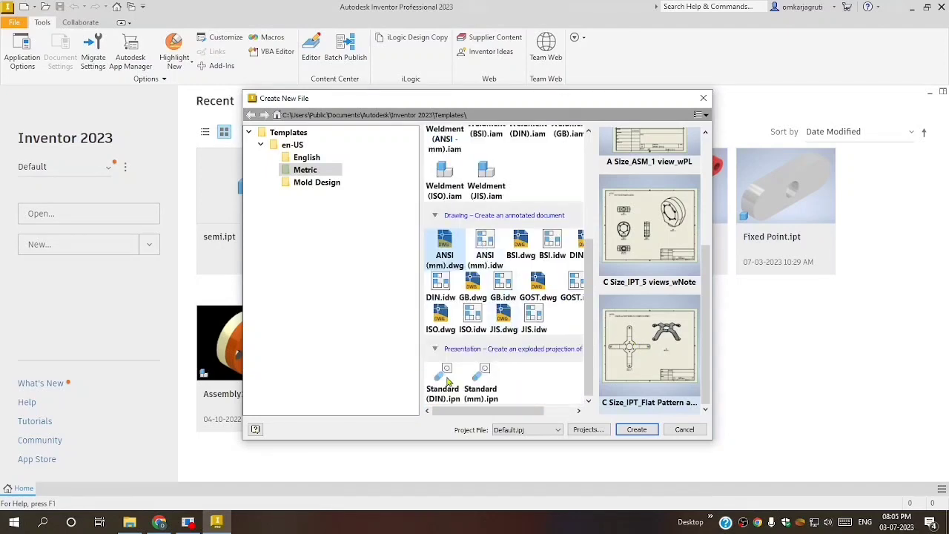
click(450, 381)
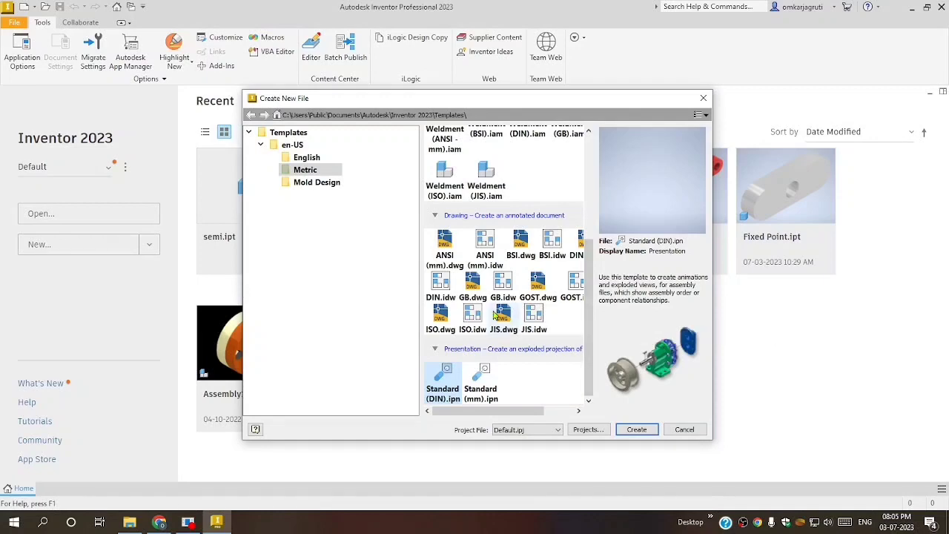
Step: Compare the part, assembly and drawing templates offered in the English and Metric template folders
scroll(495, 315, up, 2)
scroll(494, 315, up, 2)
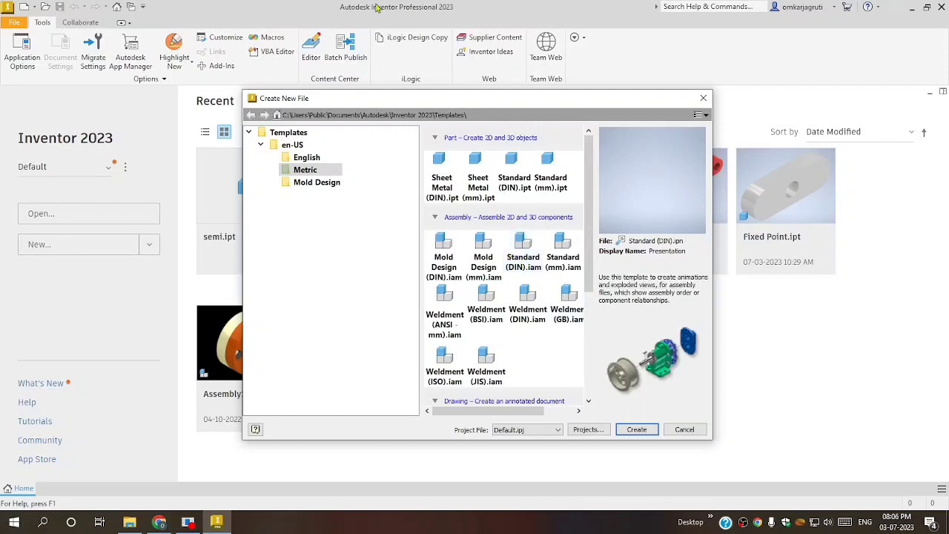
double_click(533, 247)
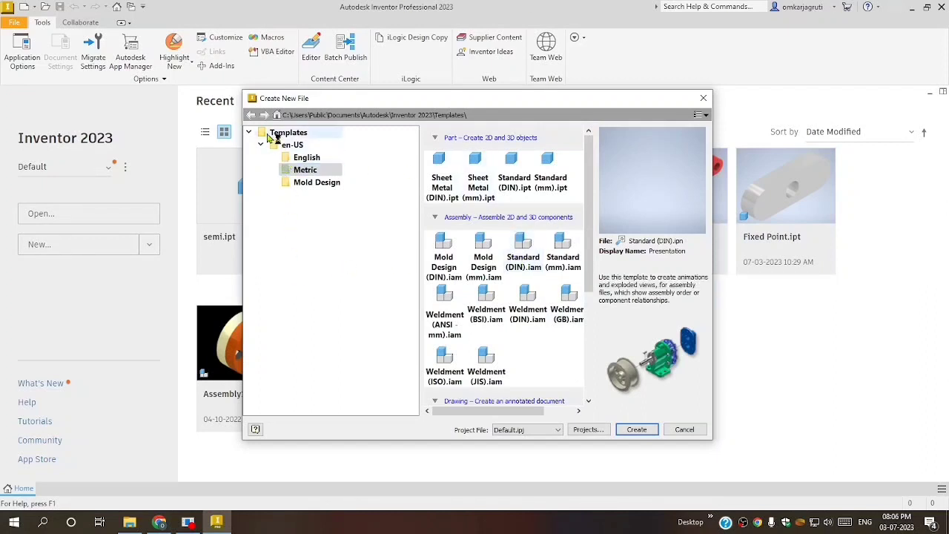
click(317, 170)
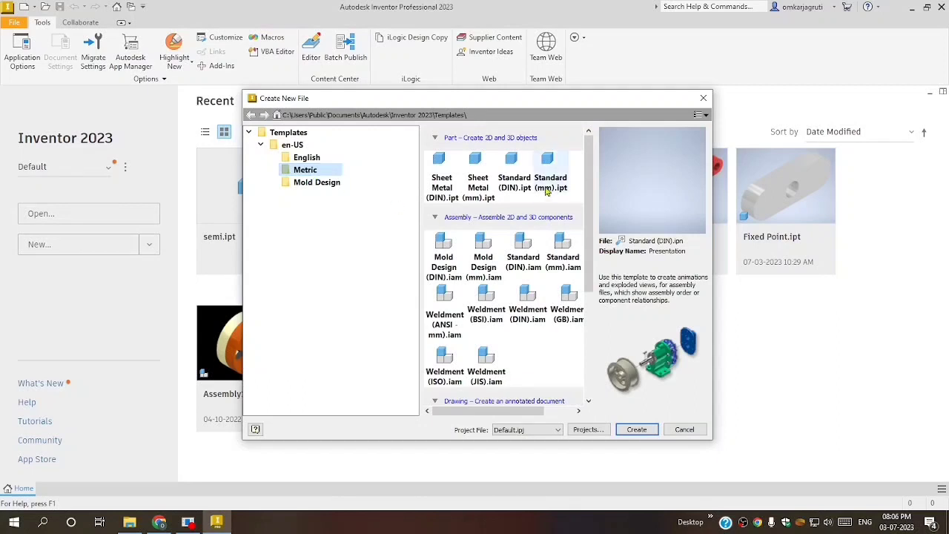
click(309, 159)
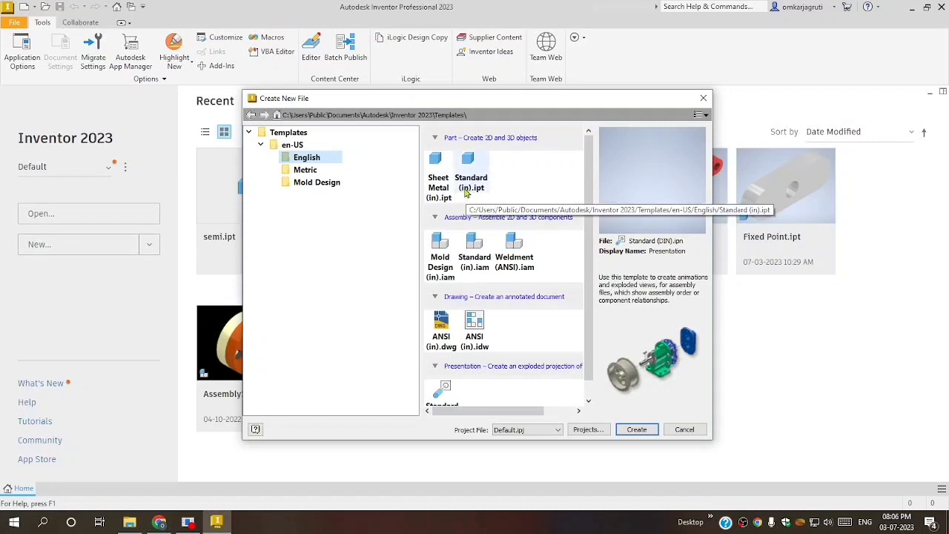
click(305, 170)
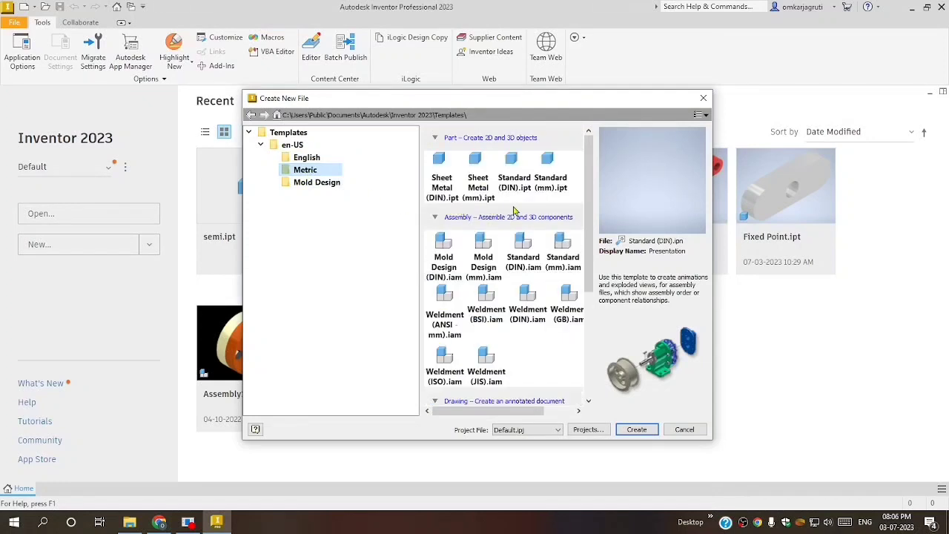
click(320, 159)
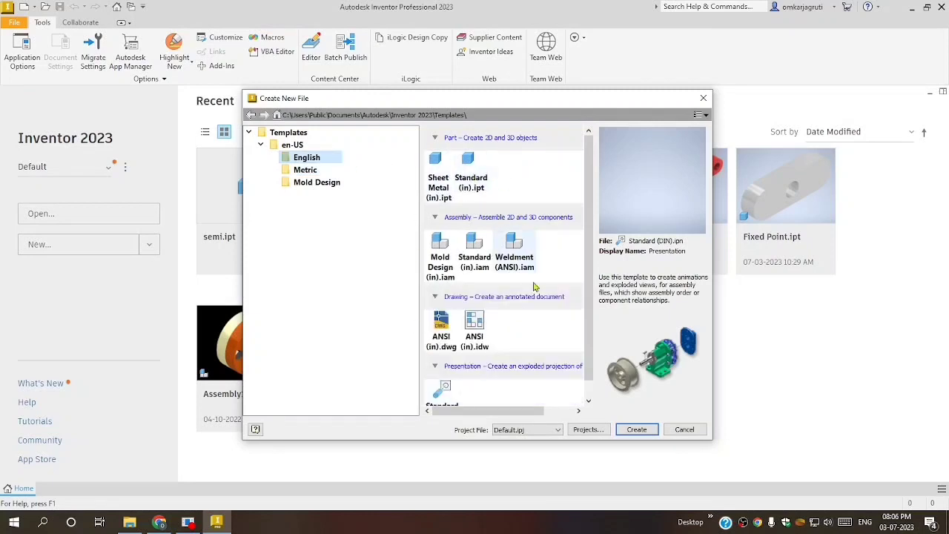
Step: Create a new part from the metric Standard (mm).ipt template
click(304, 171)
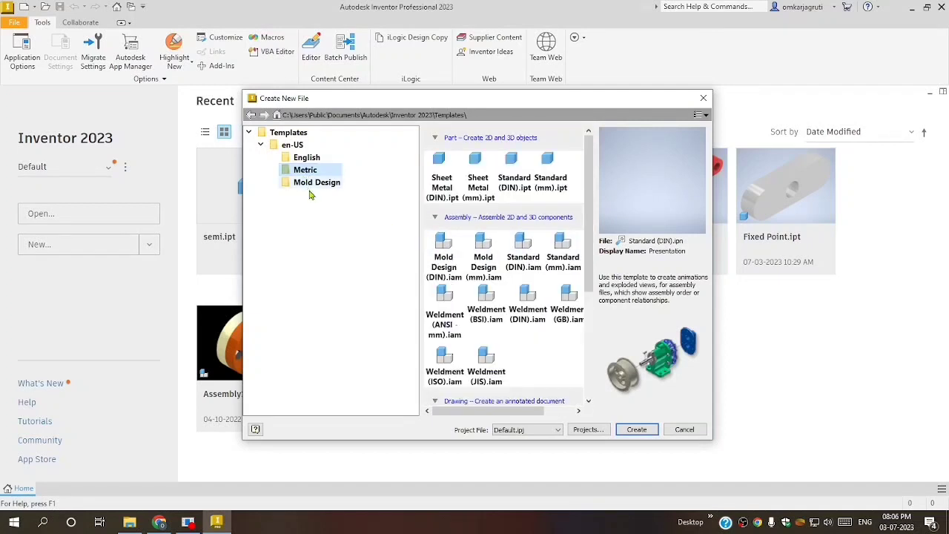
click(479, 191)
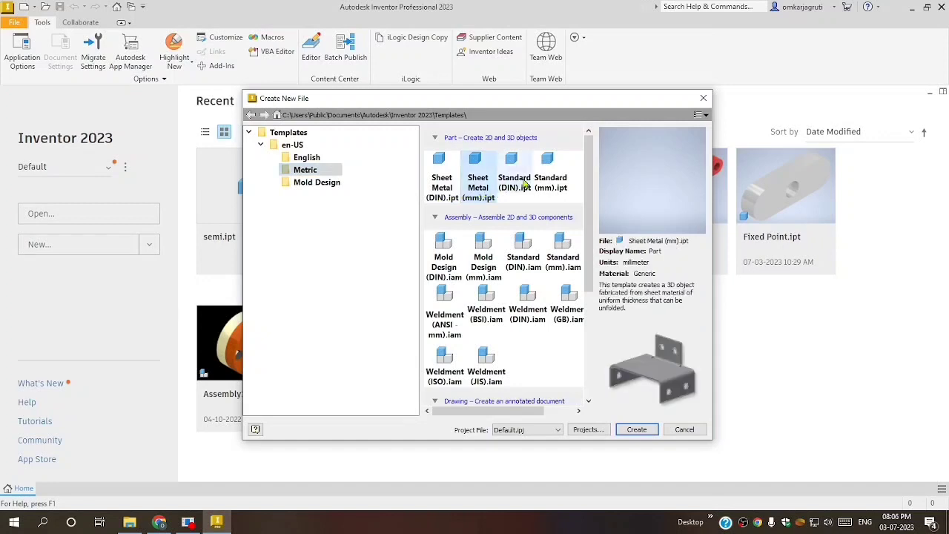
click(523, 184)
click(555, 185)
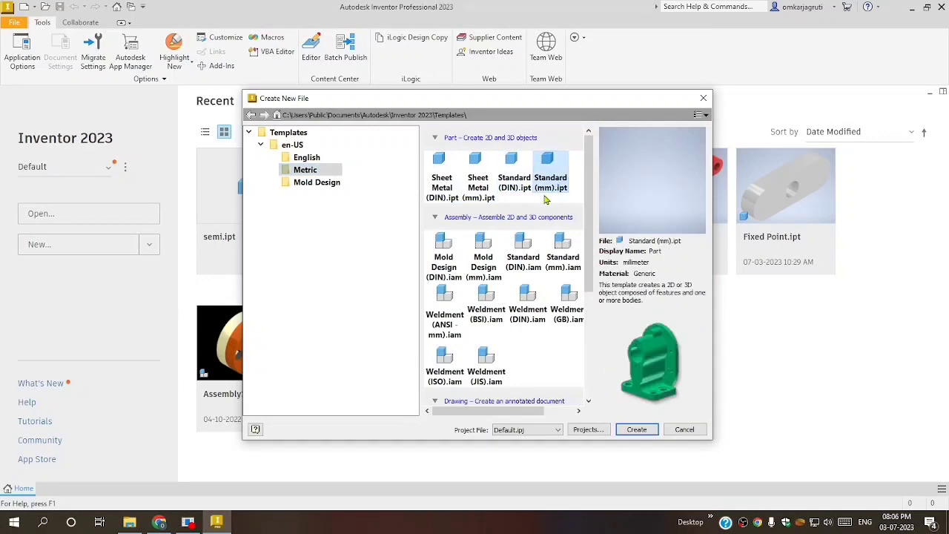
click(634, 431)
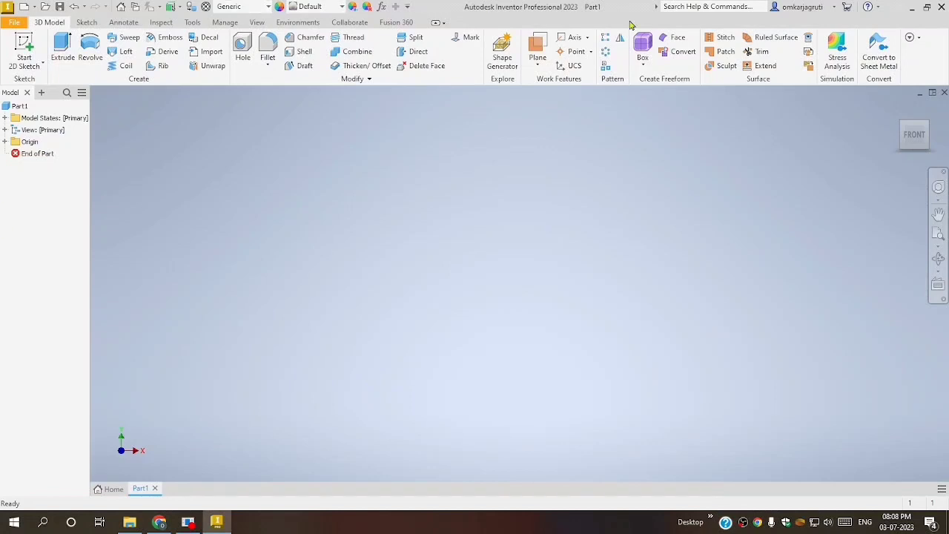
click(89, 23)
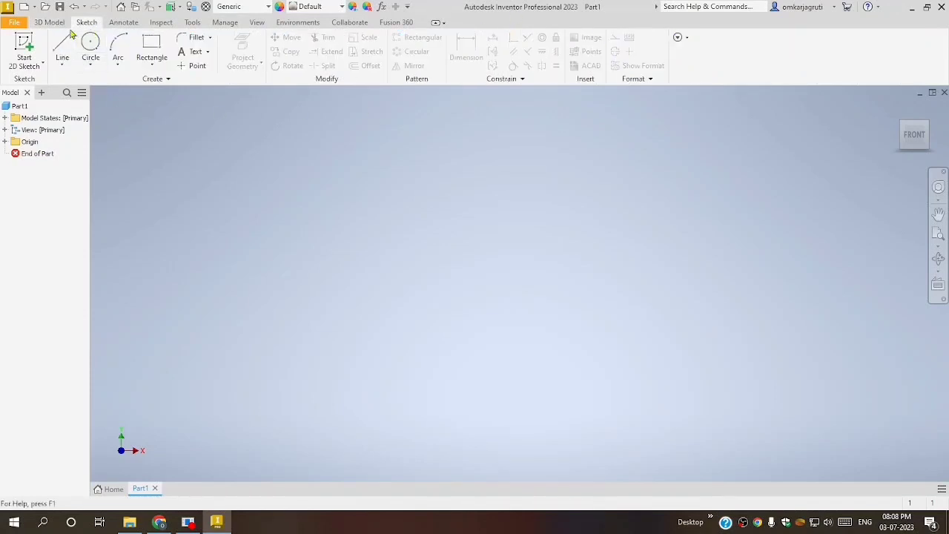
click(49, 22)
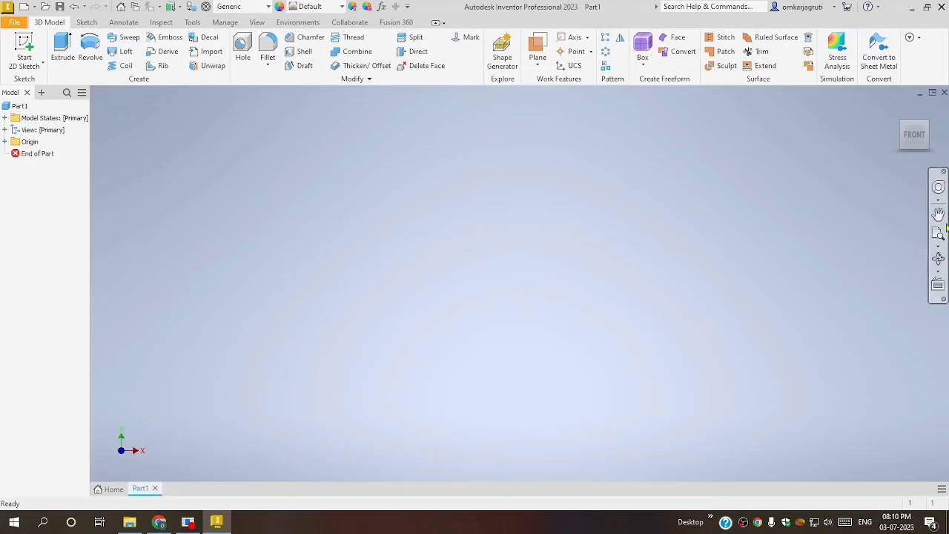
Step: Start a 2D sketch on the XZ plane and draw a circle about 47 mm in diameter centred on the origin
click(25, 46)
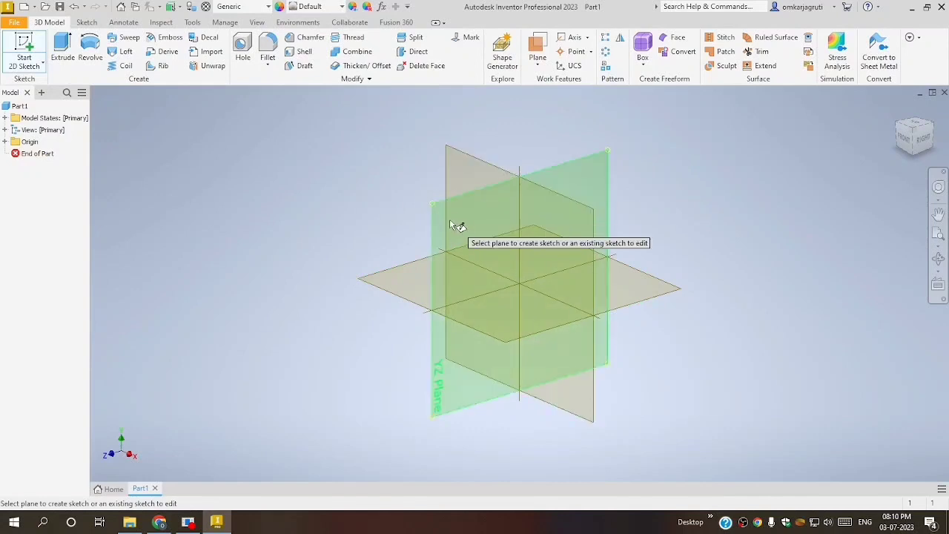
click(393, 287)
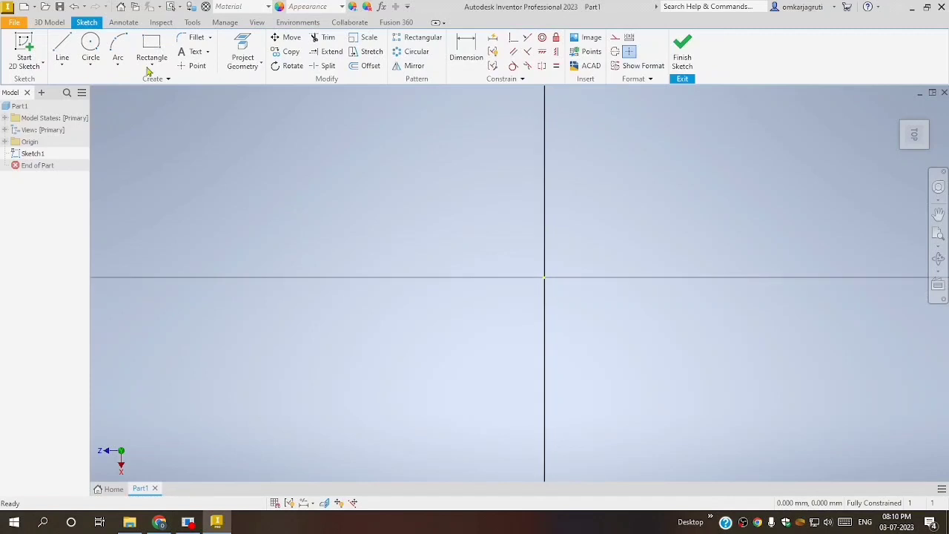
click(90, 57)
click(545, 277)
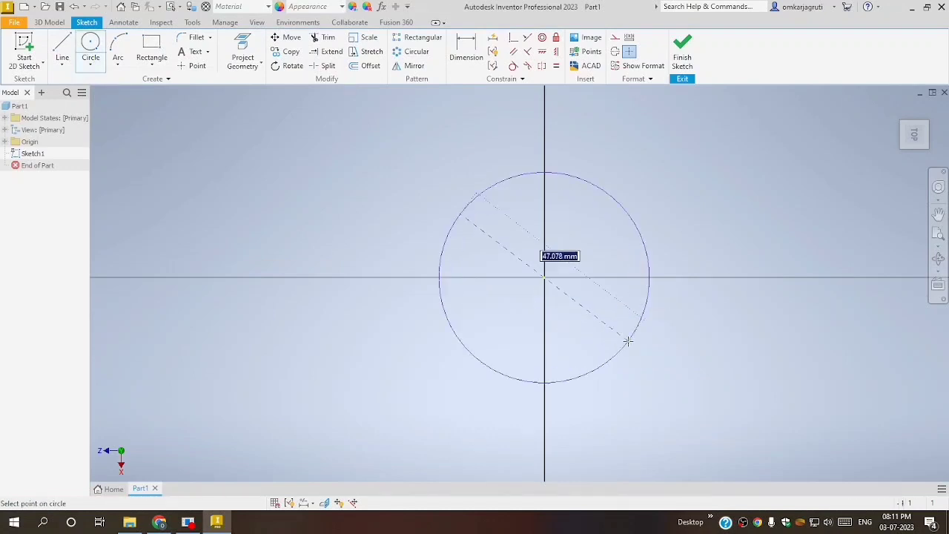
click(627, 341)
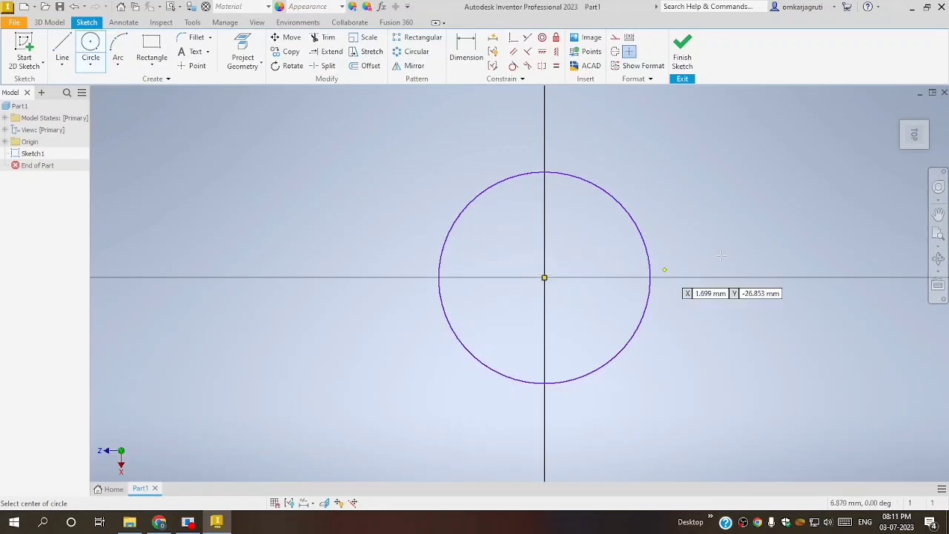
Step: Finish the circle sketch and extrude its profile 100 mm in the default direction as a new solid
mouse_move(925, 147)
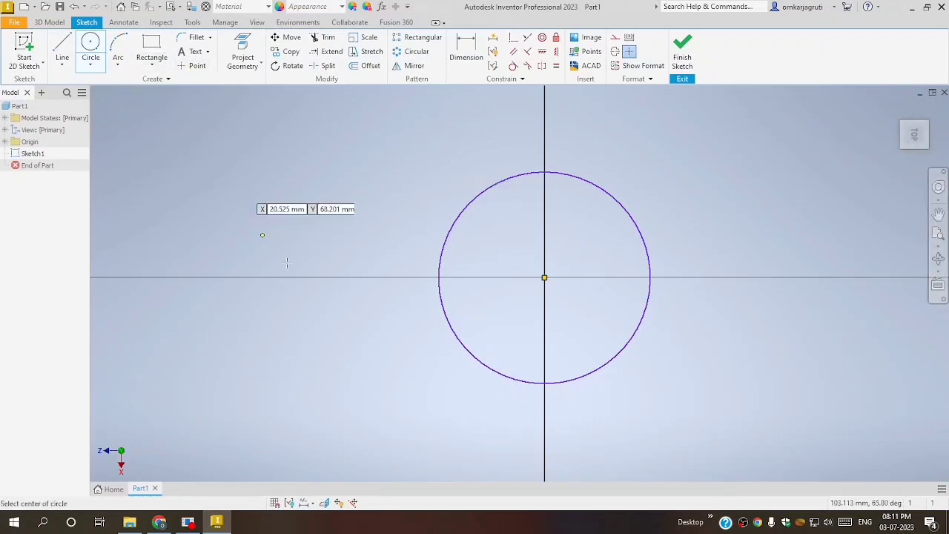
click(681, 59)
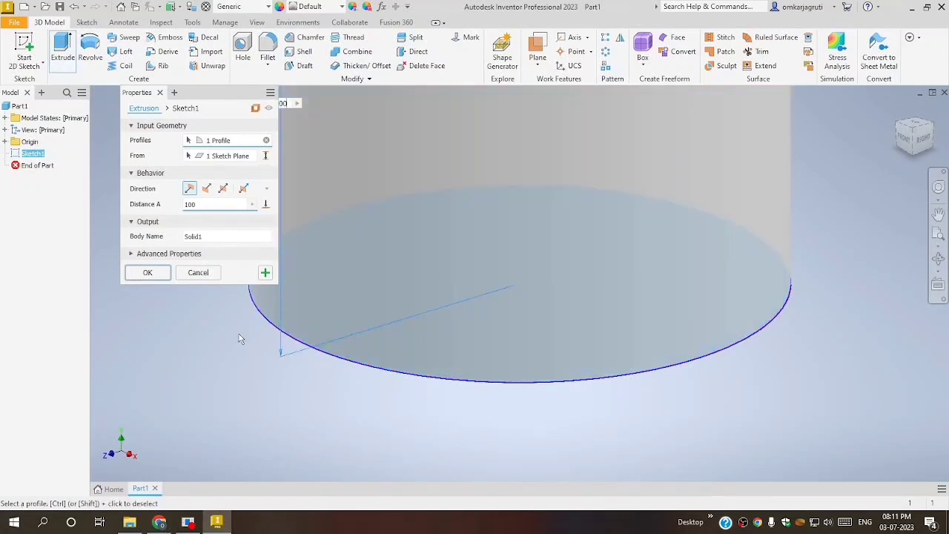
click(152, 273)
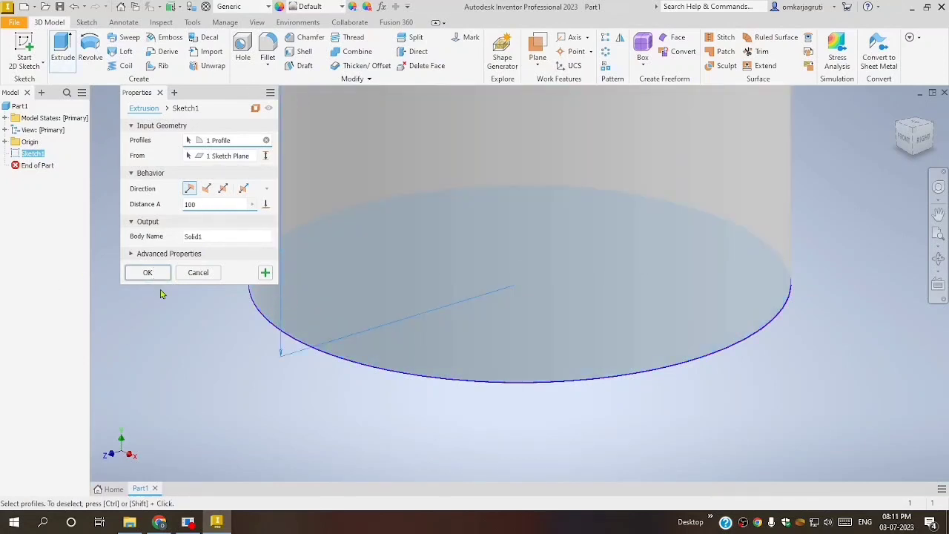
scroll(555, 304, down, 5)
scroll(564, 317, down, 5)
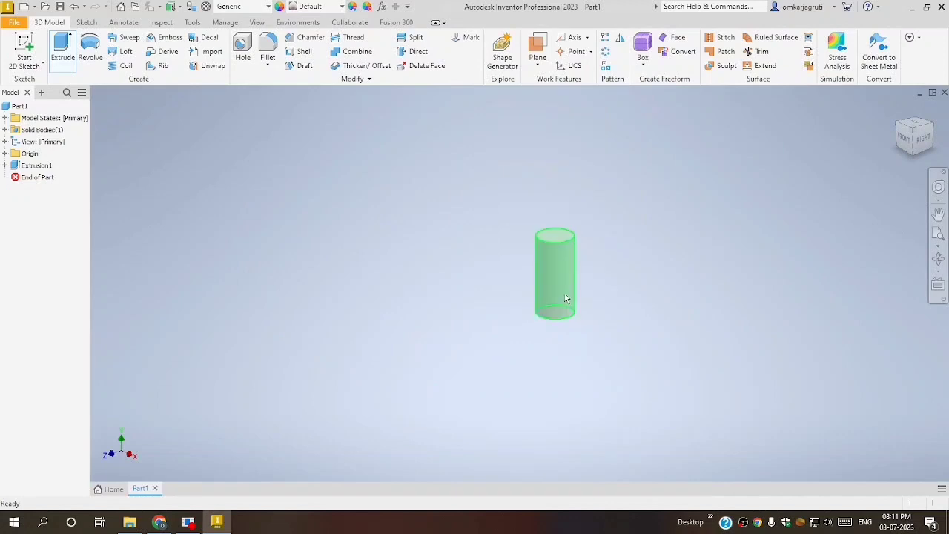
scroll(576, 255, up, 5)
scroll(577, 260, down, 2)
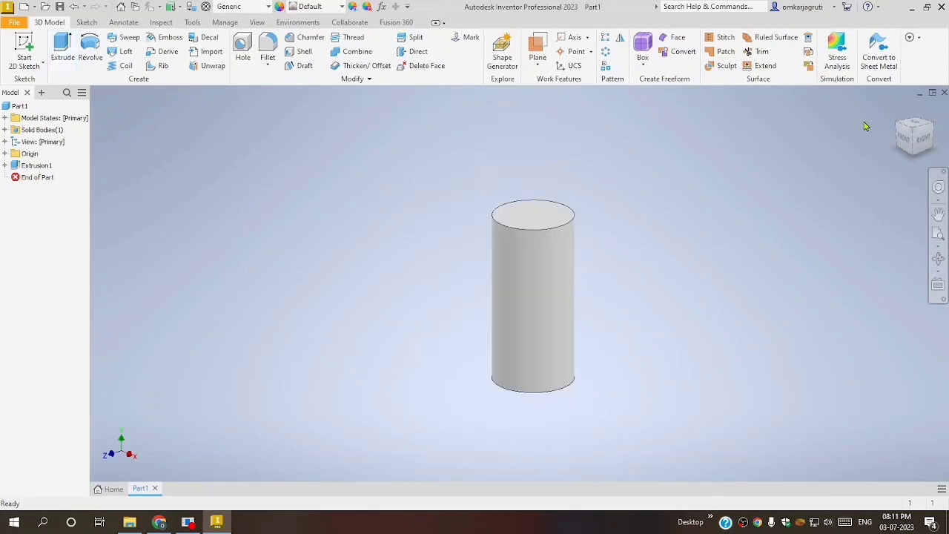
Step: Examine the cylinder from its standard orientations, including the right, top, left and back sides
click(924, 143)
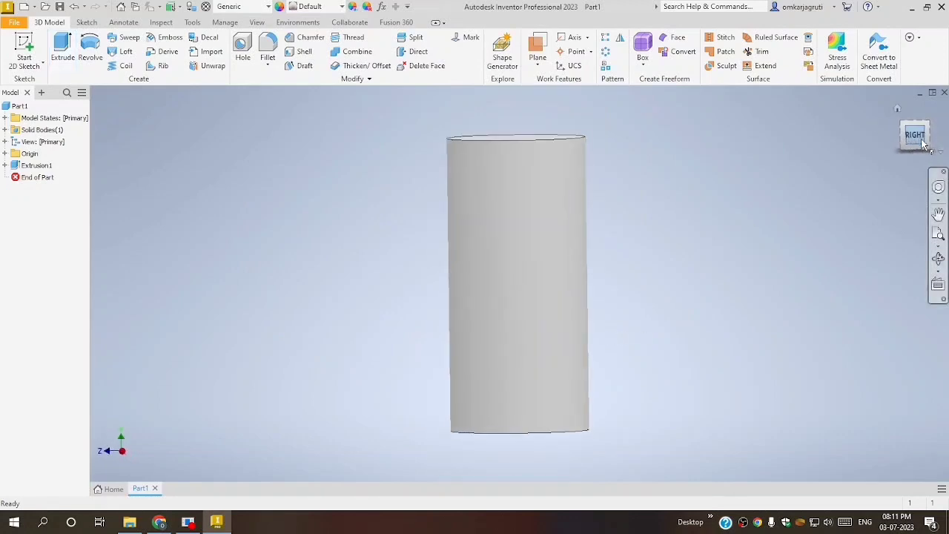
click(914, 130)
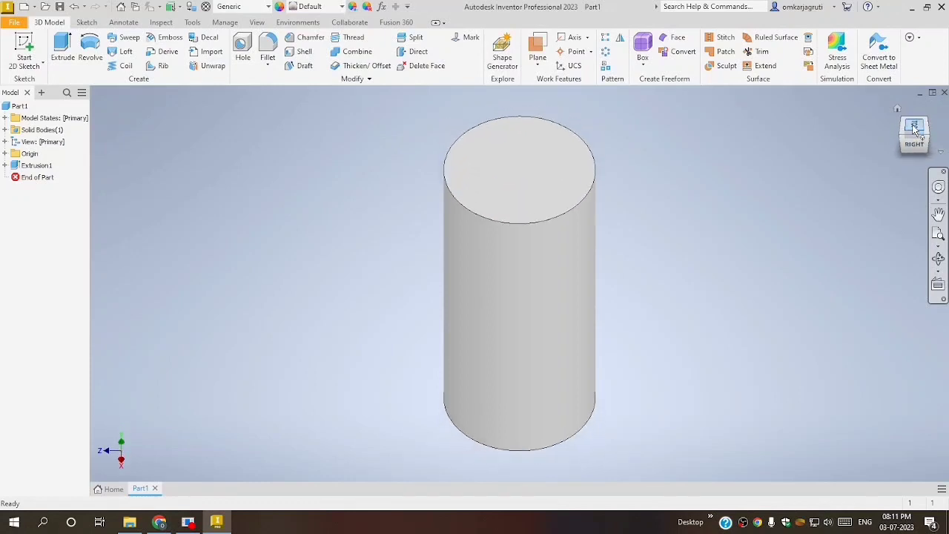
click(914, 130)
click(915, 146)
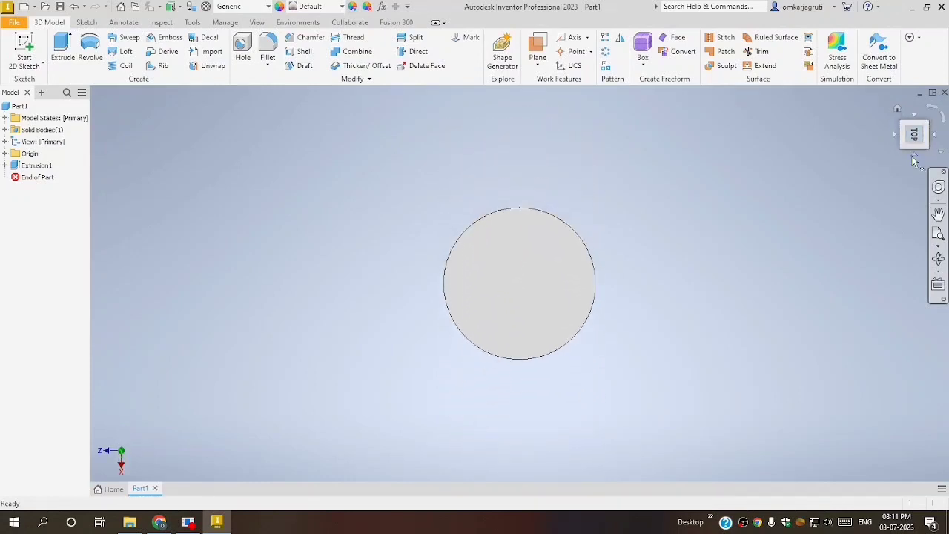
click(892, 137)
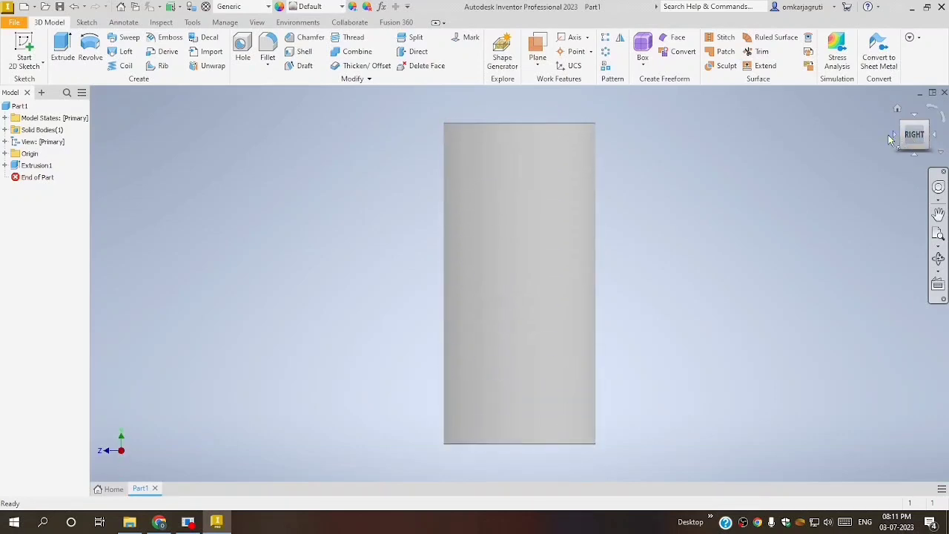
click(893, 135)
click(893, 136)
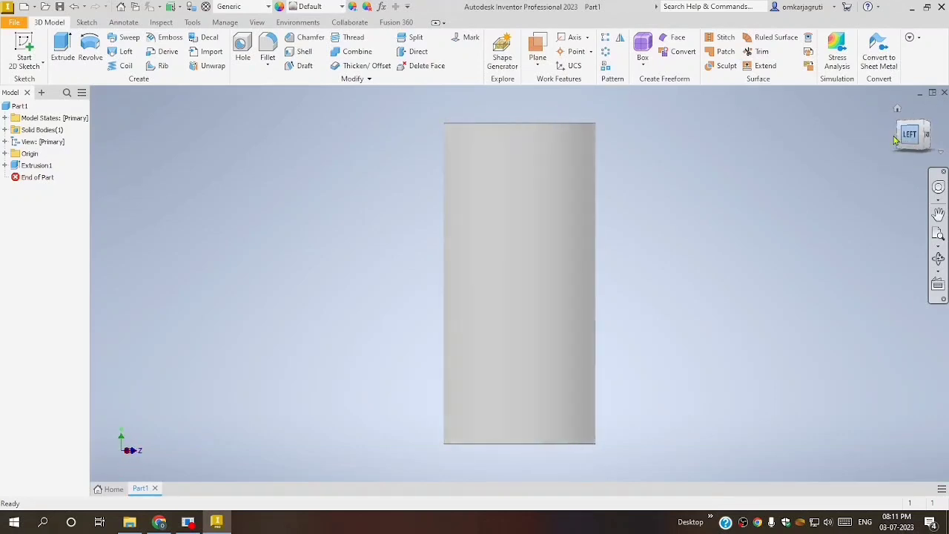
click(894, 138)
click(903, 126)
click(916, 156)
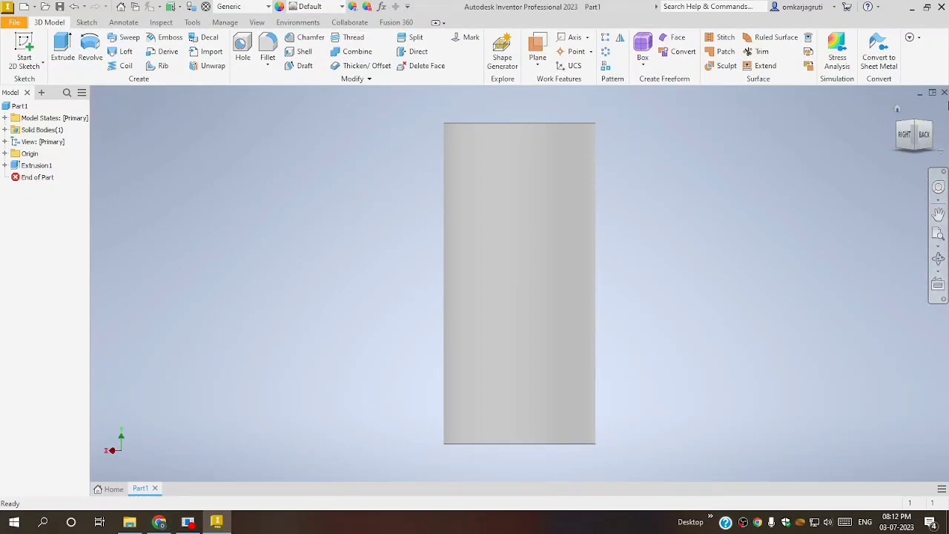
Step: Free-orbit the cylinder to a tilted view showing its top face and pan it back and forth
click(940, 261)
drag(515, 224, 582, 134)
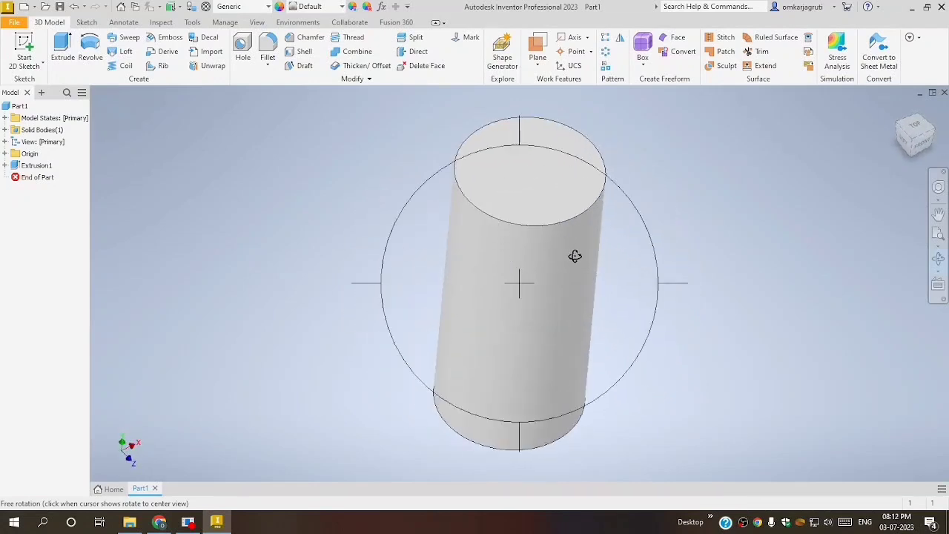
key(Escape)
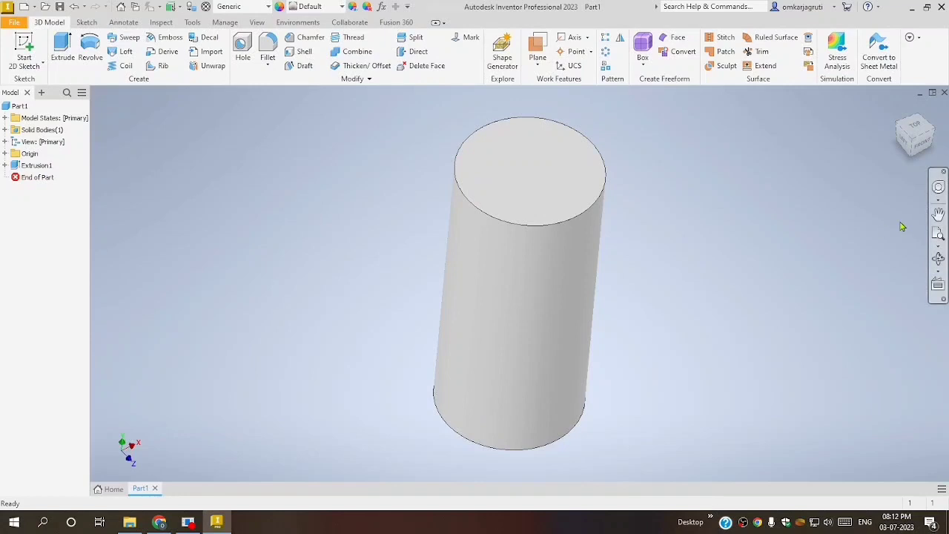
click(939, 215)
drag(538, 284, 612, 269)
drag(575, 297, 485, 284)
key(Escape)
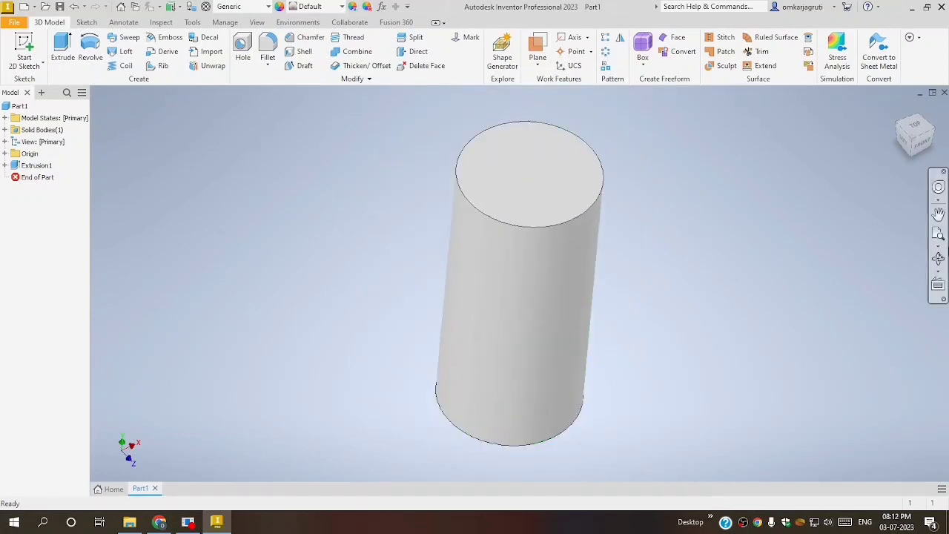
Step: Zoom out from the cylinder, pan it around the canvas and bring it back to fill the view
click(935, 236)
drag(534, 299, 591, 284)
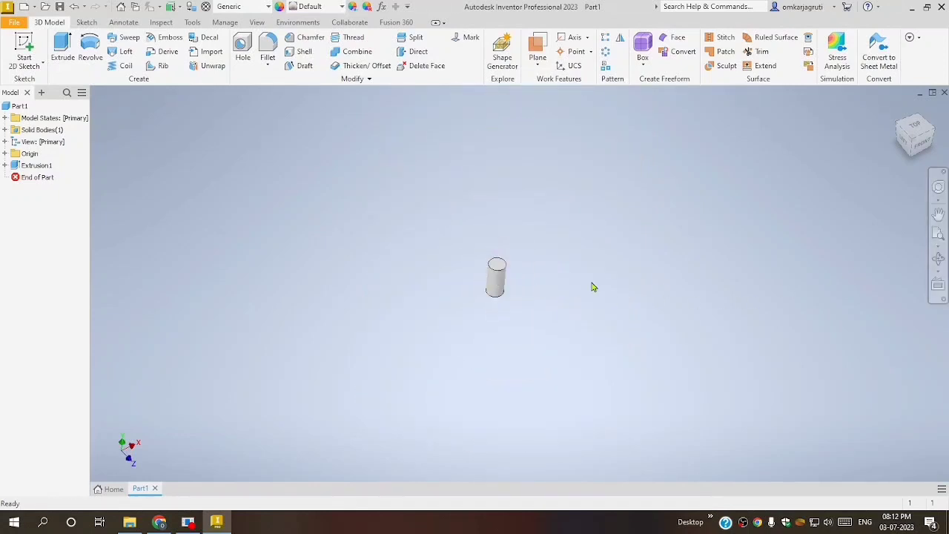
click(937, 213)
drag(659, 275, 307, 493)
drag(361, 393, 455, 264)
click(939, 236)
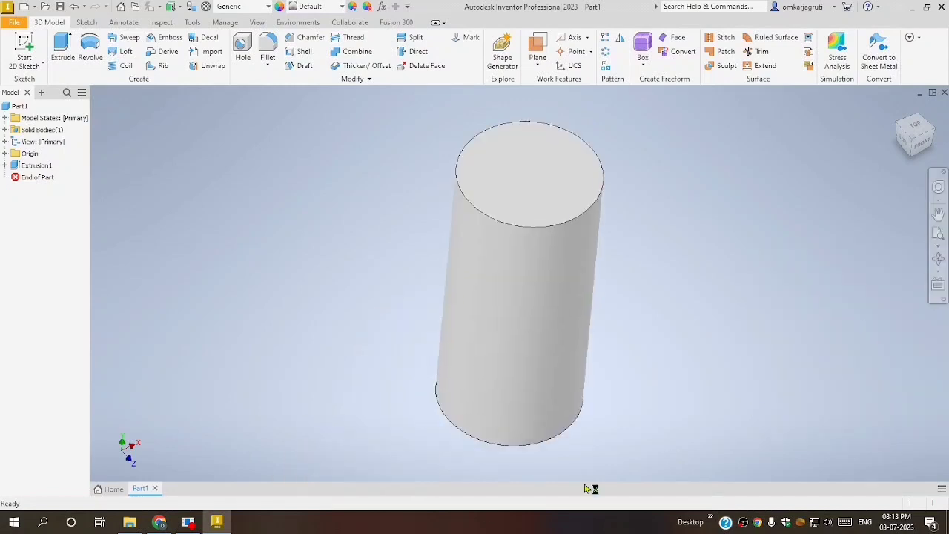
Step: Use Look At to view the cylinder's top face straight on, repeating it from a tilted top-front orientation
key(Page_Up)
click(536, 167)
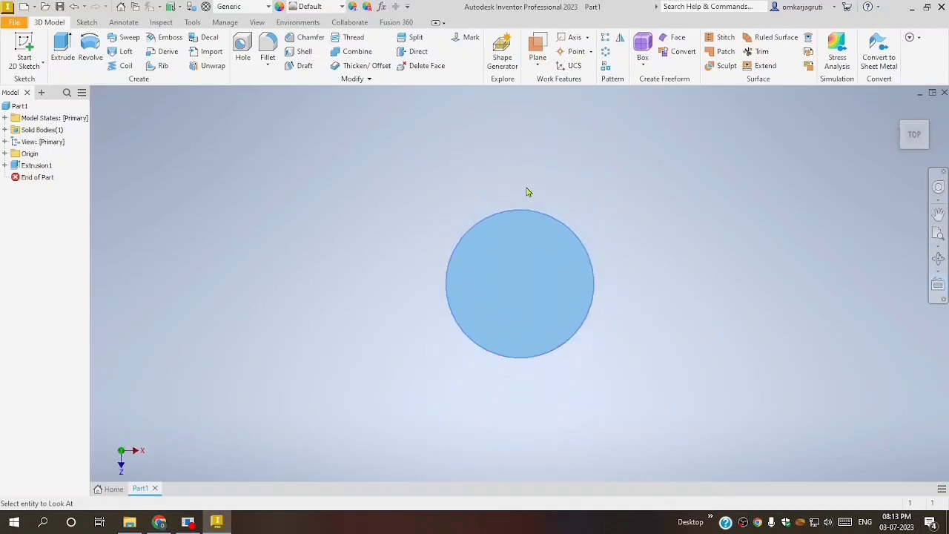
click(916, 158)
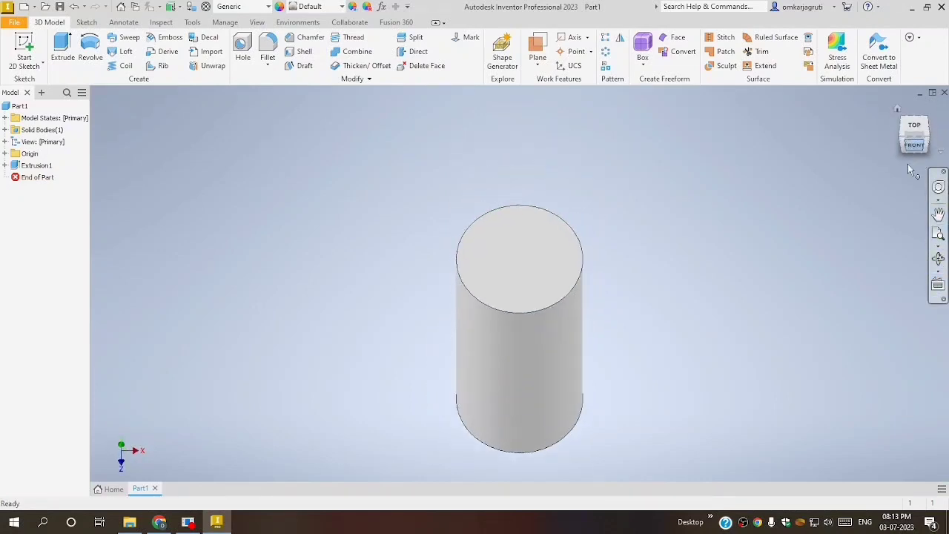
click(938, 285)
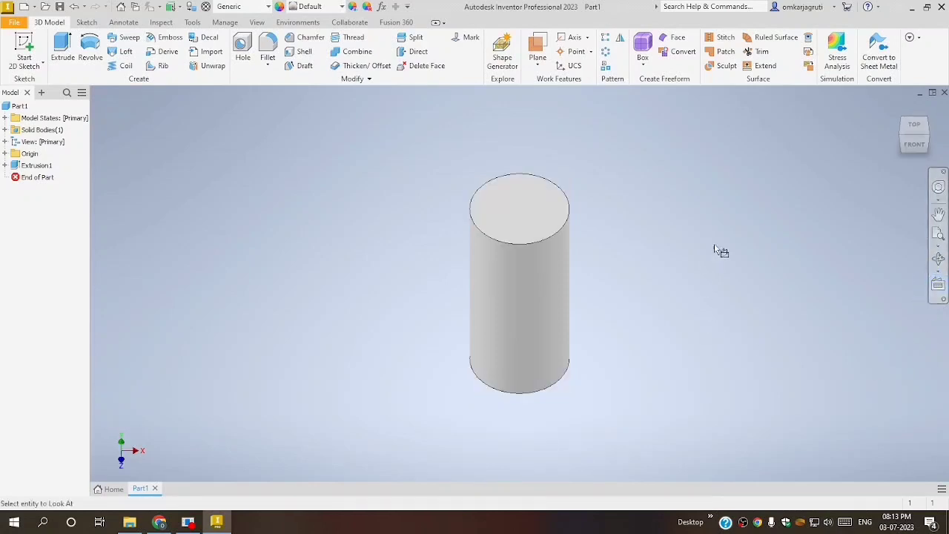
click(525, 220)
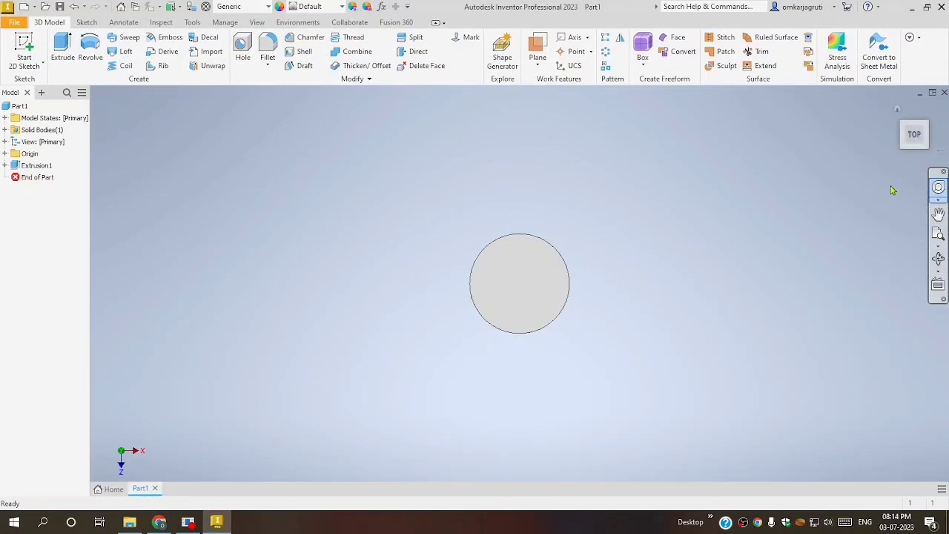
Step: Try the full navigation wheel on the cylinder, turn the view to the front and dismiss the wheel
click(938, 187)
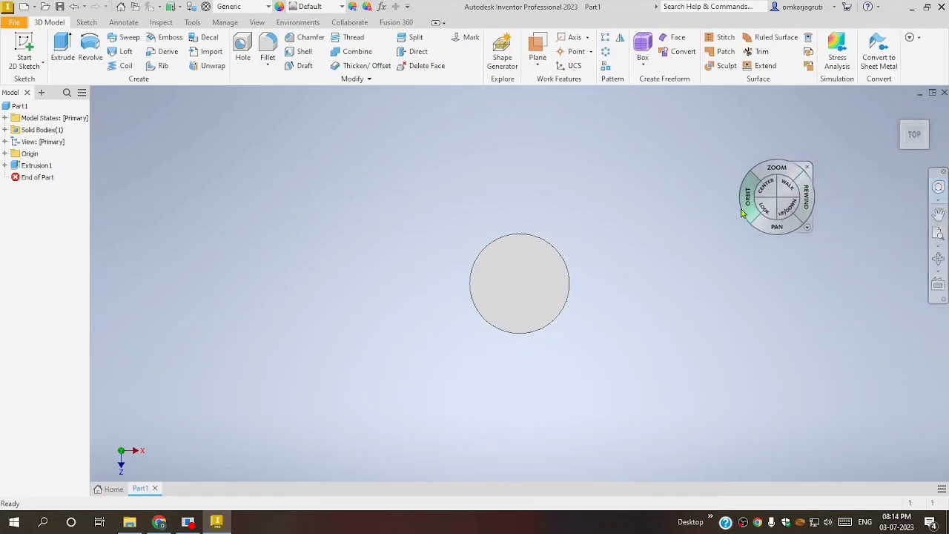
drag(779, 160, 494, 155)
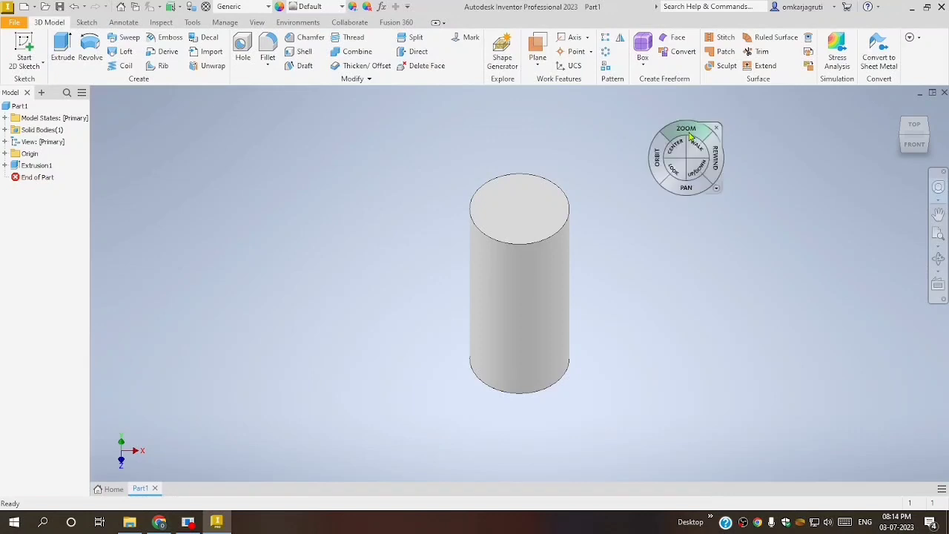
click(829, 205)
key(Escape)
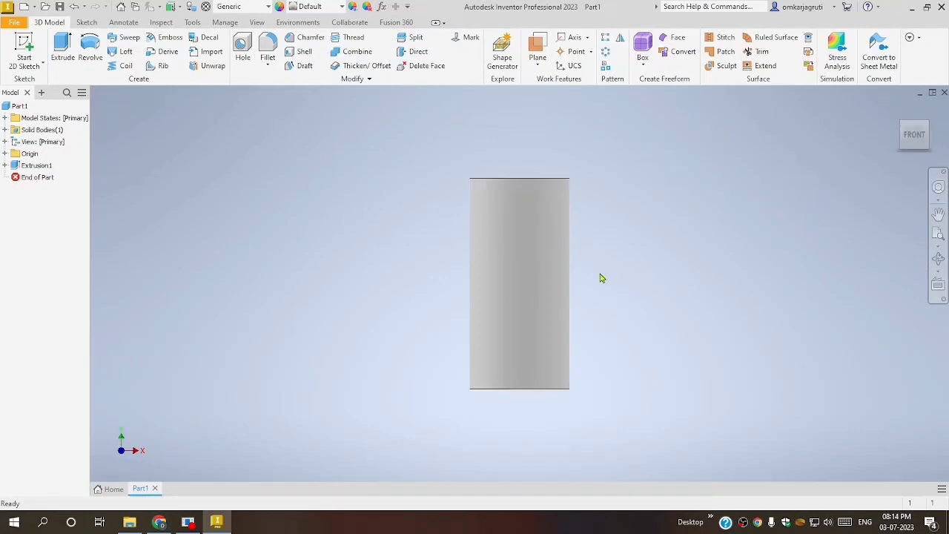
click(87, 22)
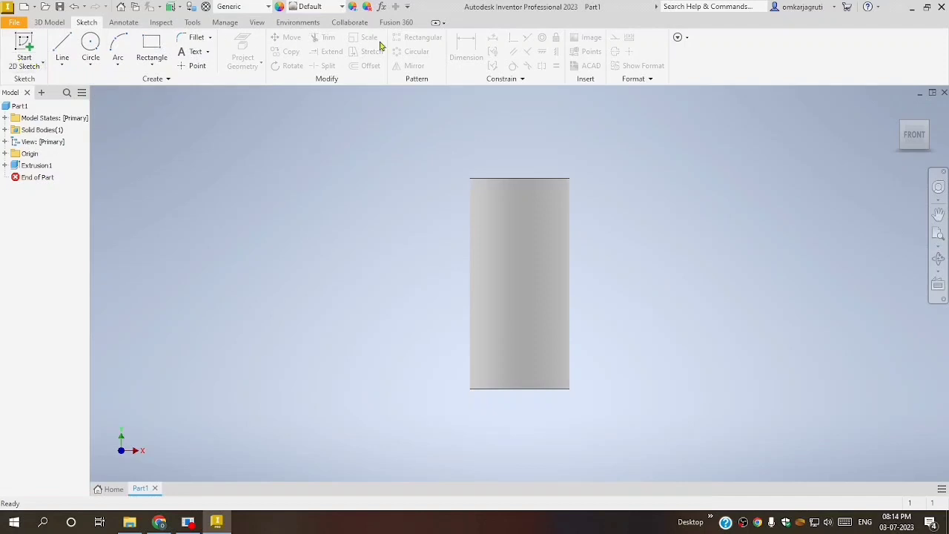
click(65, 27)
click(86, 22)
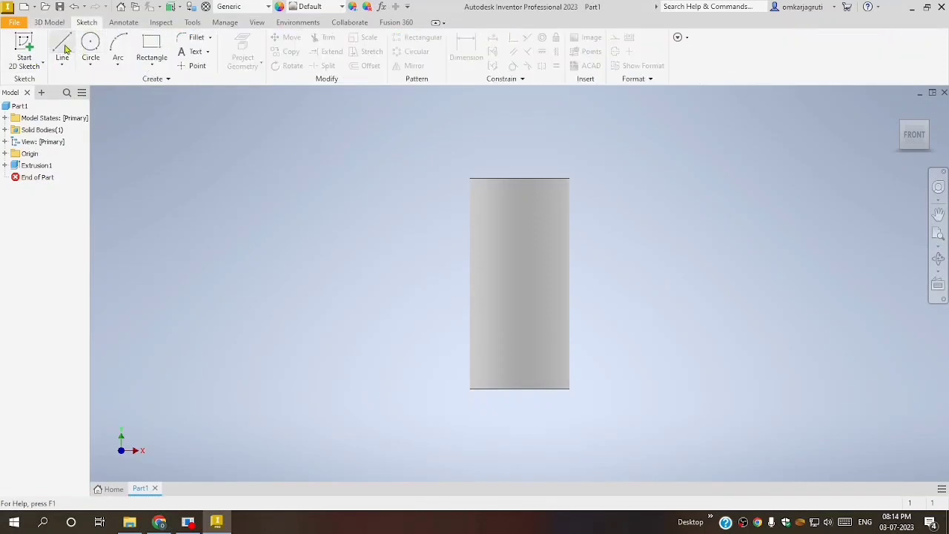